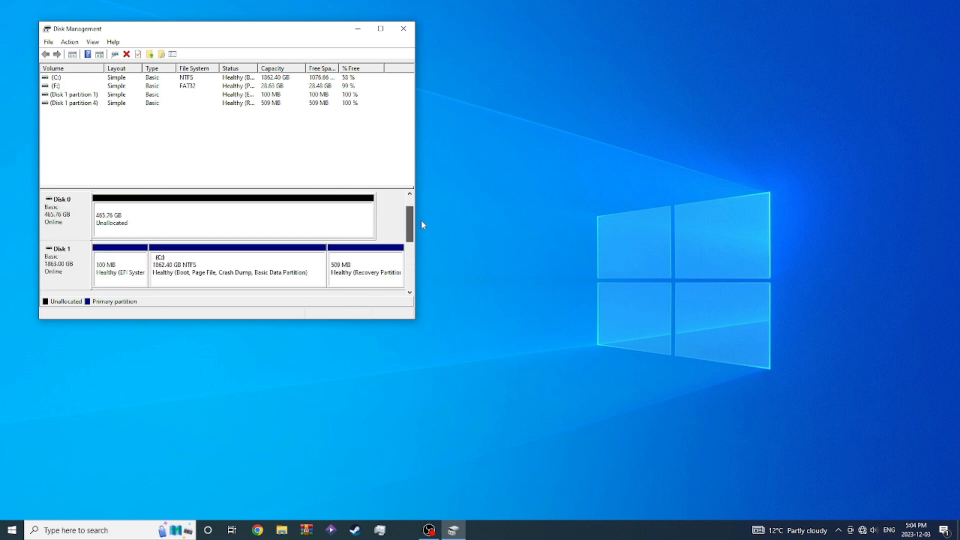
right_click(299, 269)
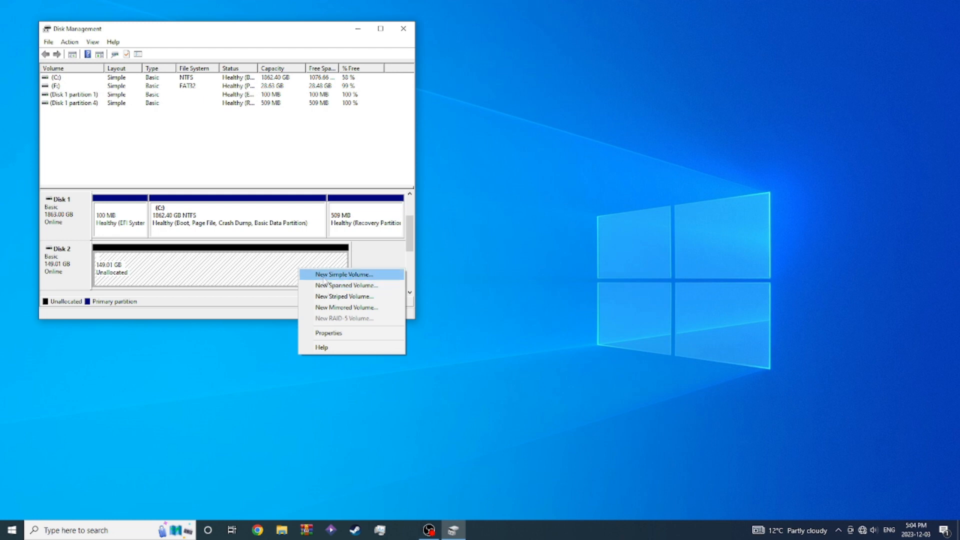
click(374, 254)
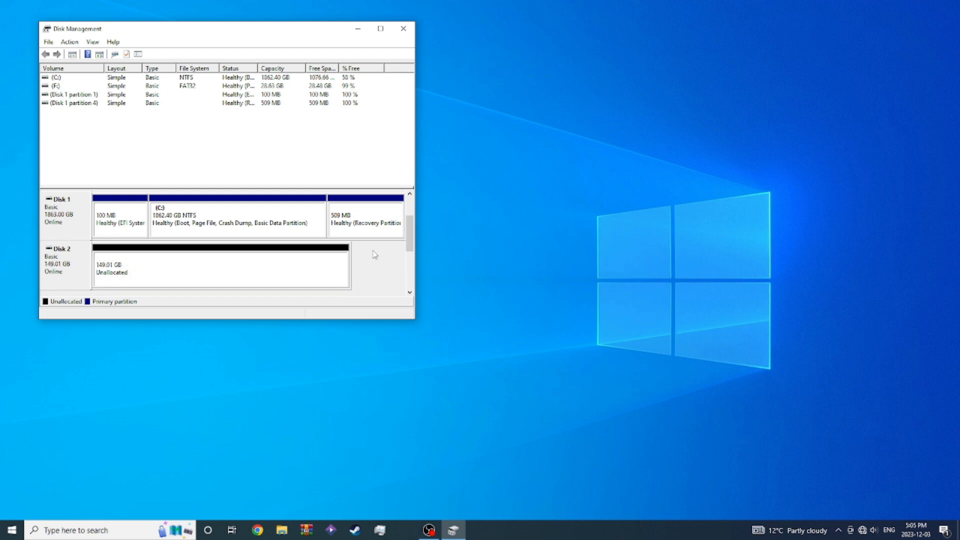
right_click(272, 280)
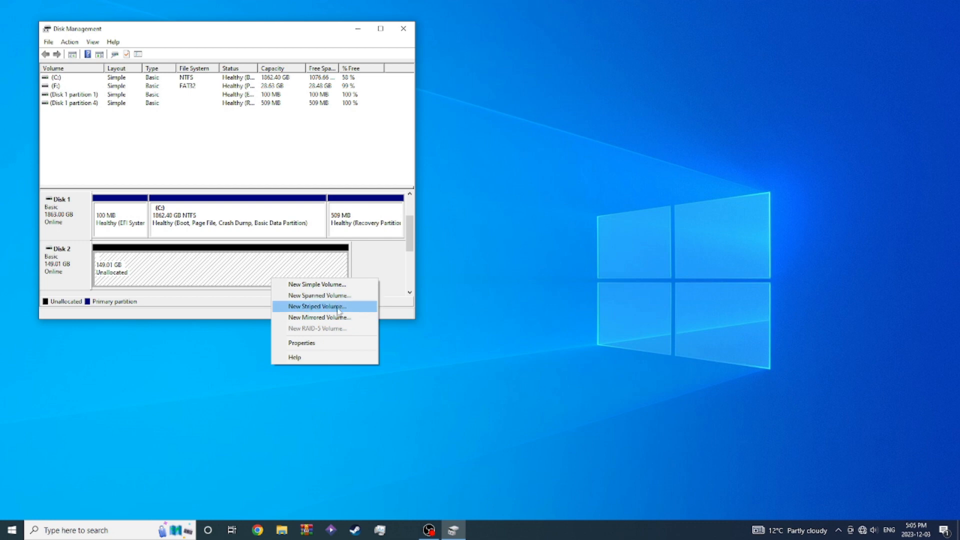
click(324, 317)
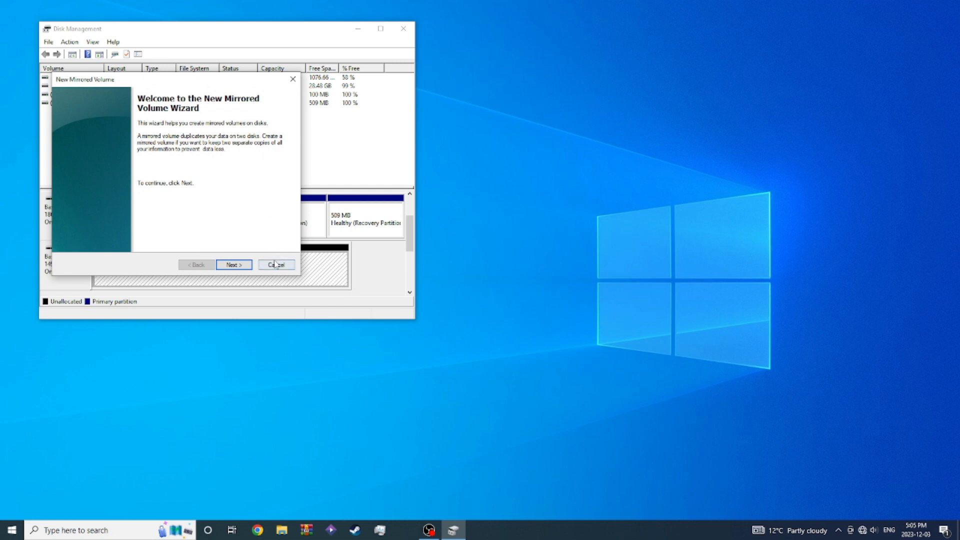
click(275, 263)
- Start a new striped volume from Disk 2's unallocated space and add Disk 0 to its selected disks
right_click(275, 268)
click(325, 295)
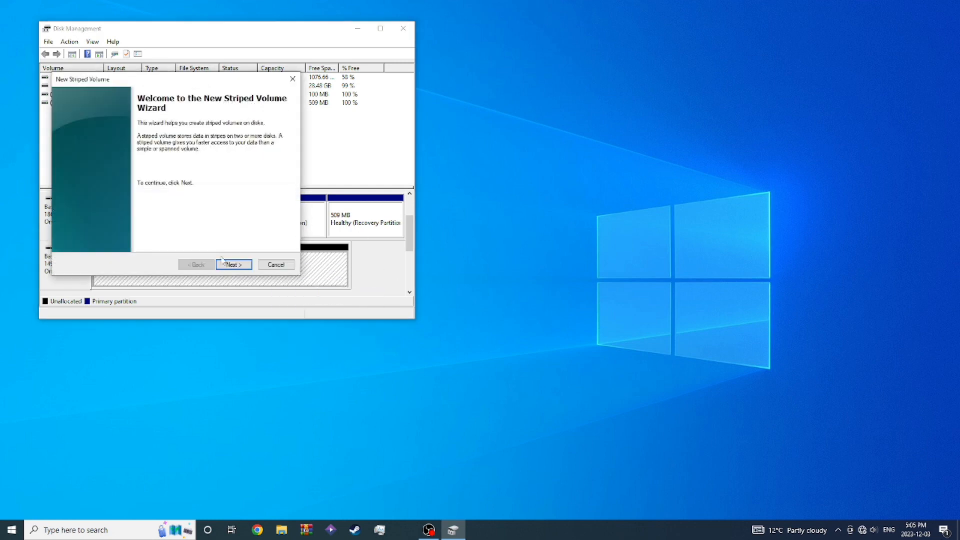
click(230, 264)
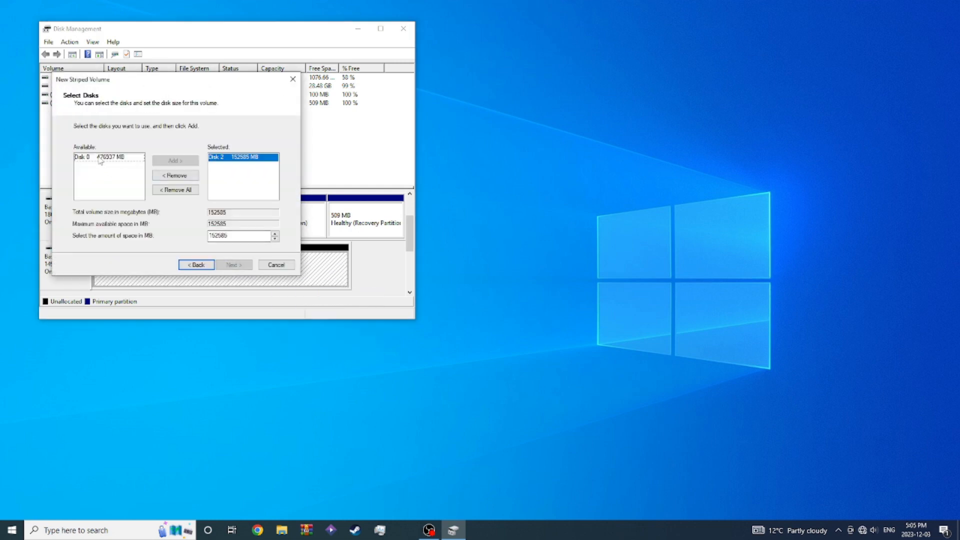
click(120, 157)
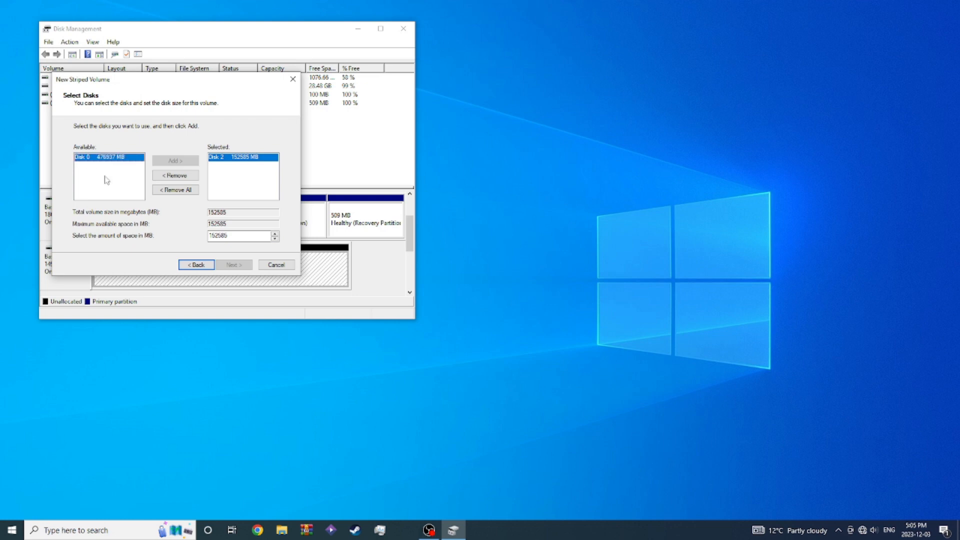
click(173, 160)
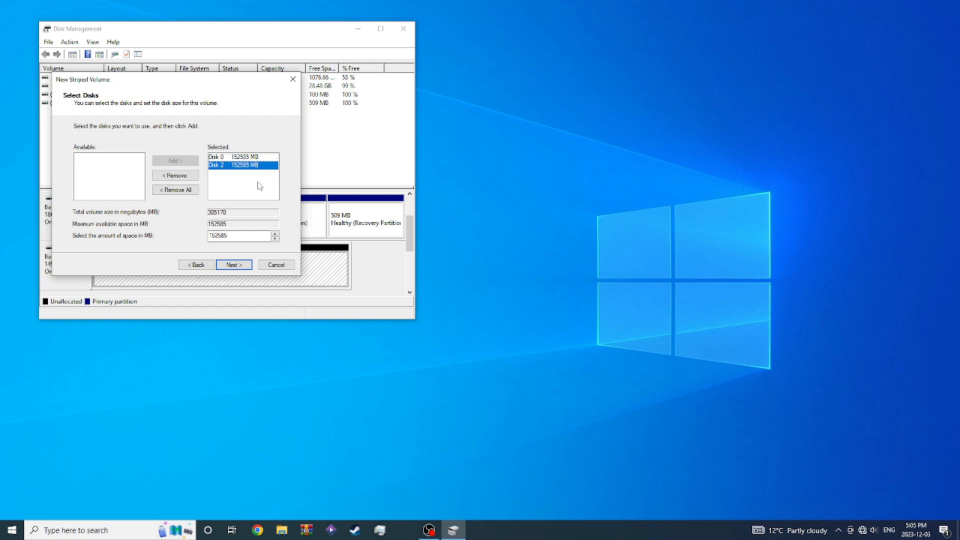
click(234, 266)
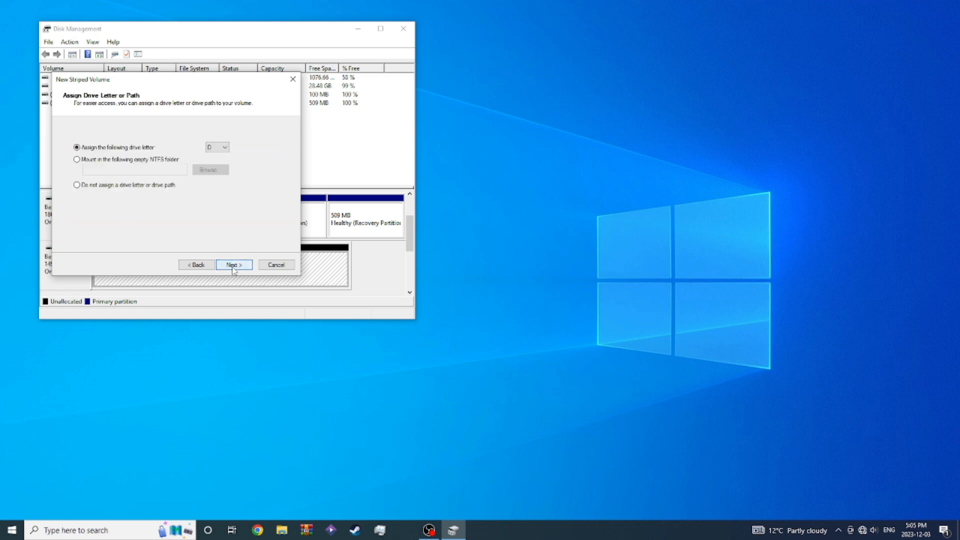
- Create the striped volume with drive letter D, NTFS and a quick format, accepting the conversion to dynamic disks
click(233, 265)
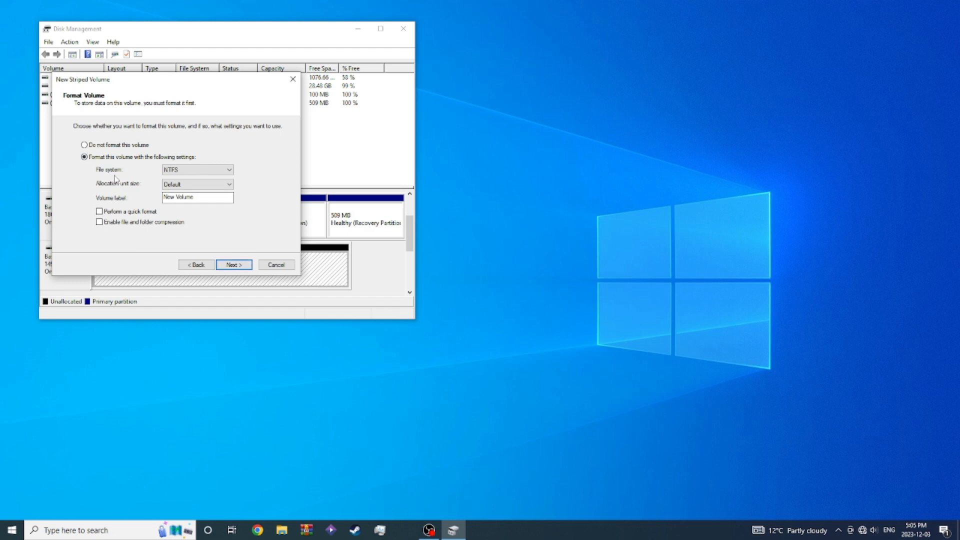
click(103, 212)
click(233, 265)
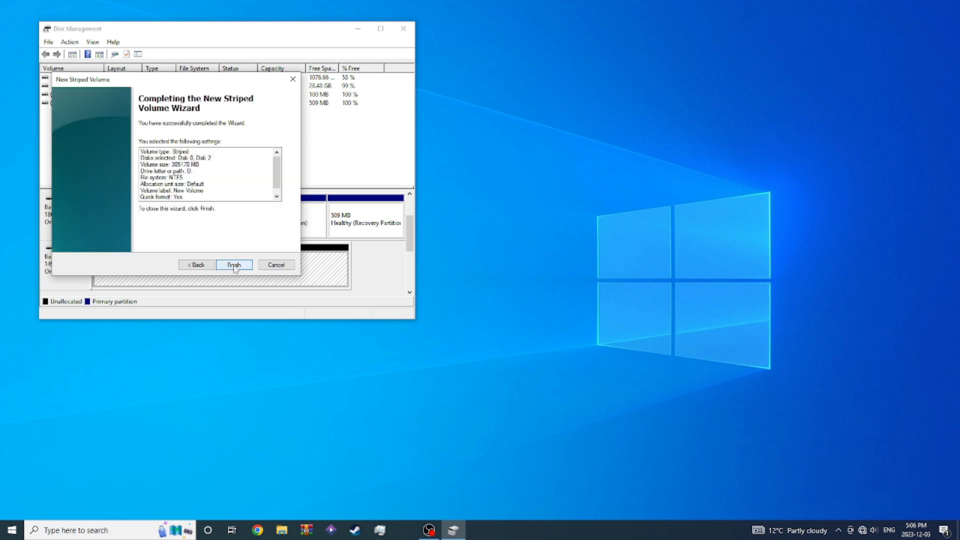
click(234, 265)
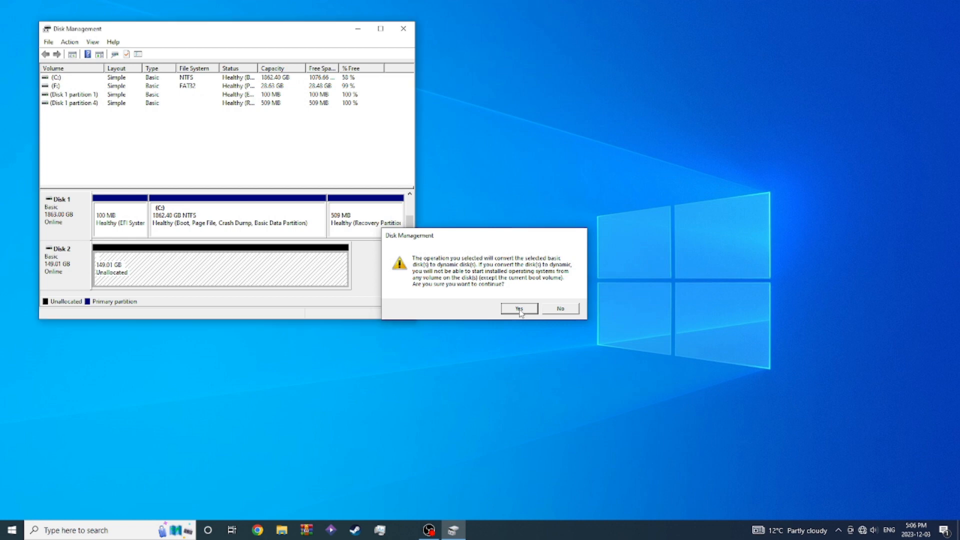
click(519, 309)
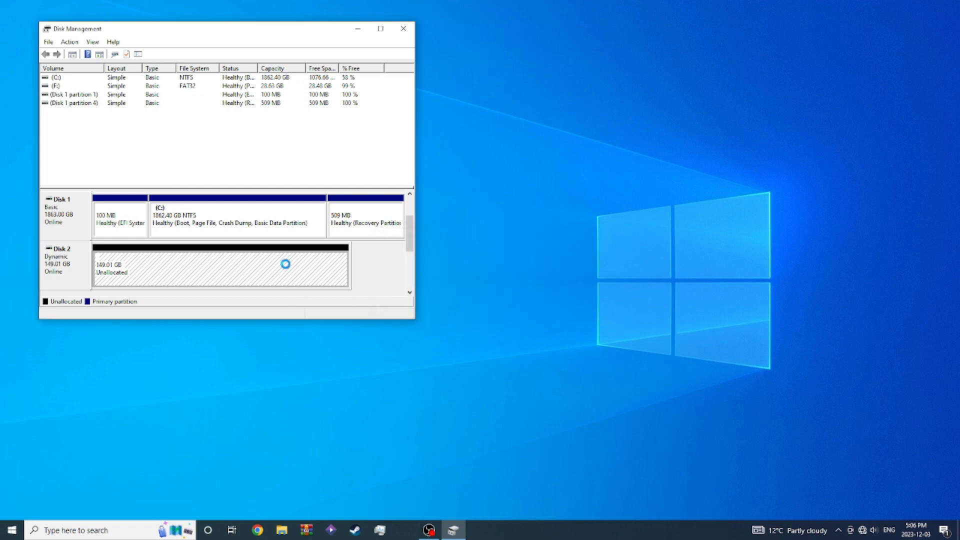
- Switch to File Explorer and check the capacity of the striped volume D: in This PC
click(280, 533)
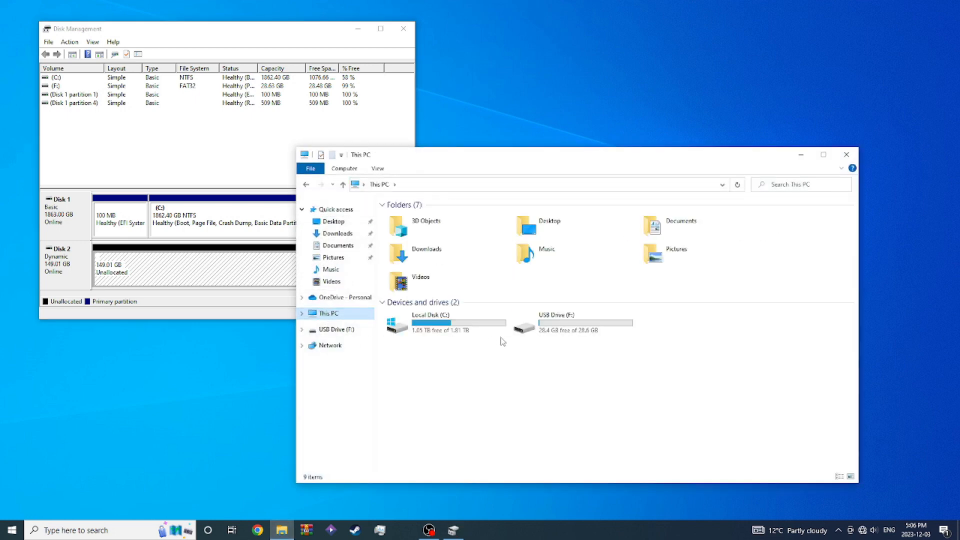
mouse_move(599, 335)
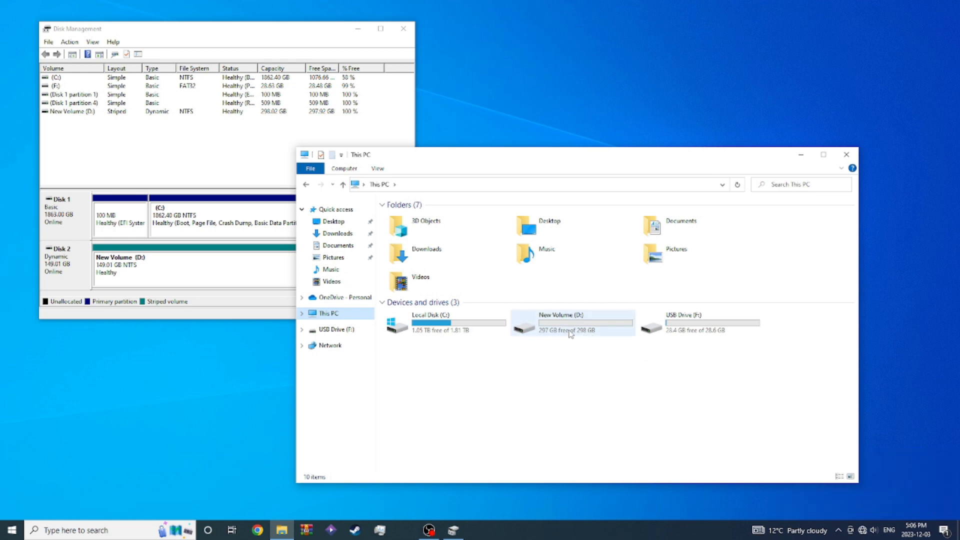
- Delete the striped New Volume (D:) on Disk 2 in Disk Management, confirming the deletion
right_click(168, 258)
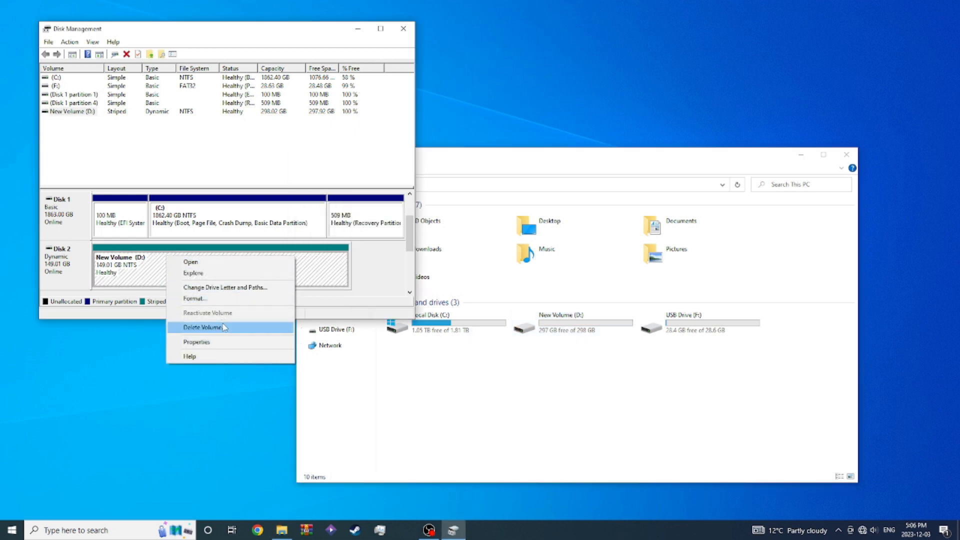
click(205, 327)
click(519, 302)
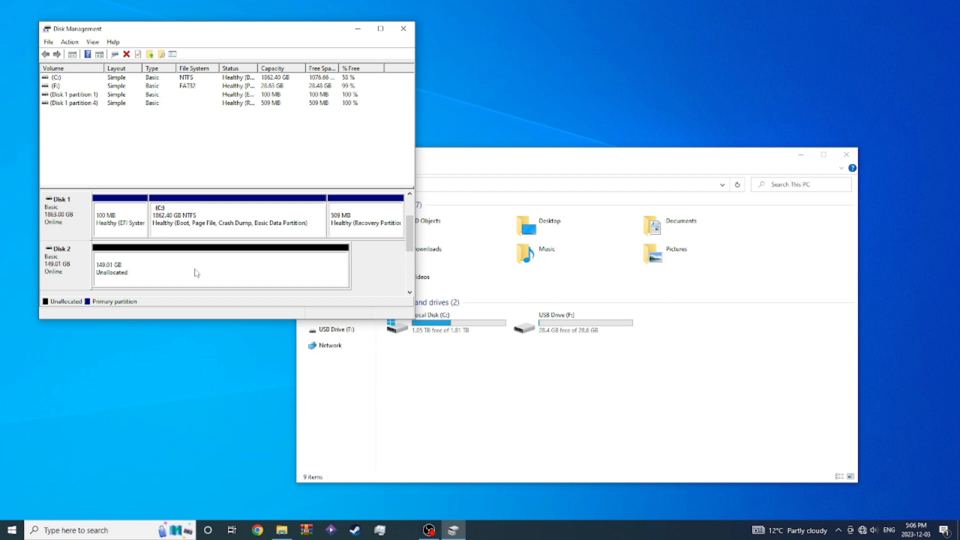
- Start a new mirrored volume from Disk 2's unallocated space and add Disk 0 to its selected disks
right_click(195, 270)
click(242, 307)
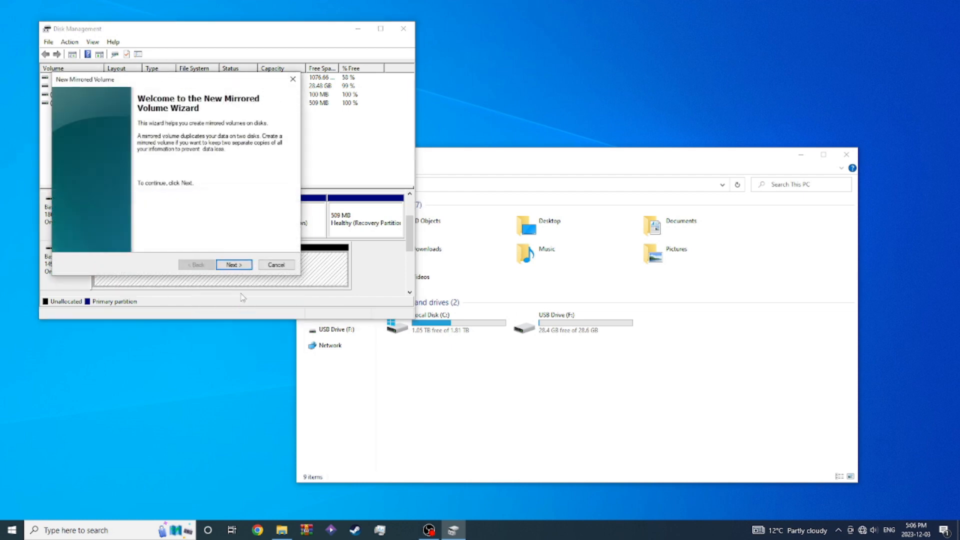
click(239, 266)
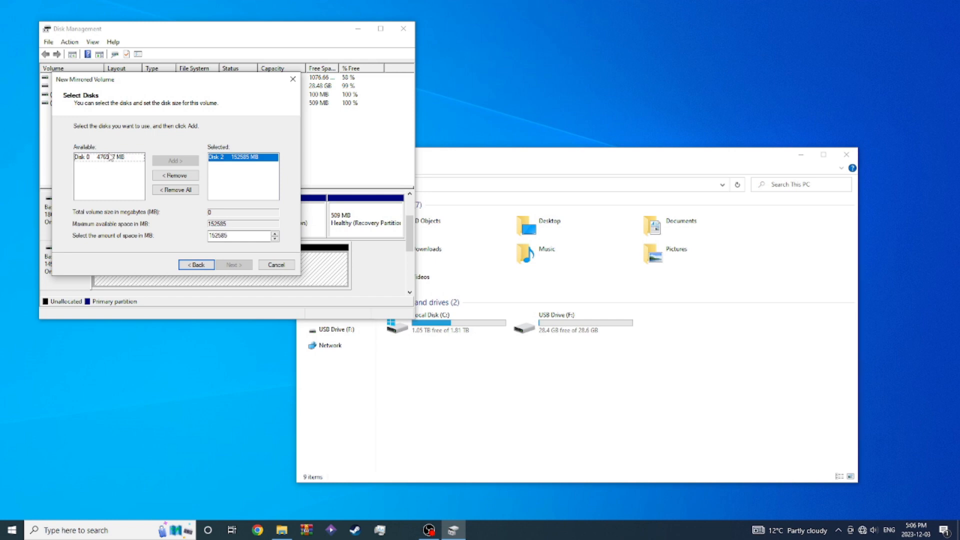
click(82, 158)
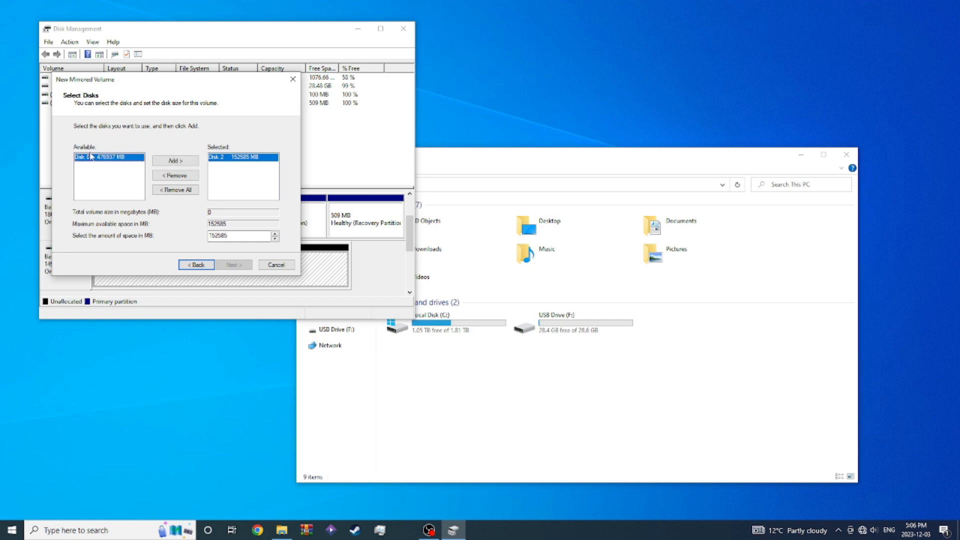
click(176, 161)
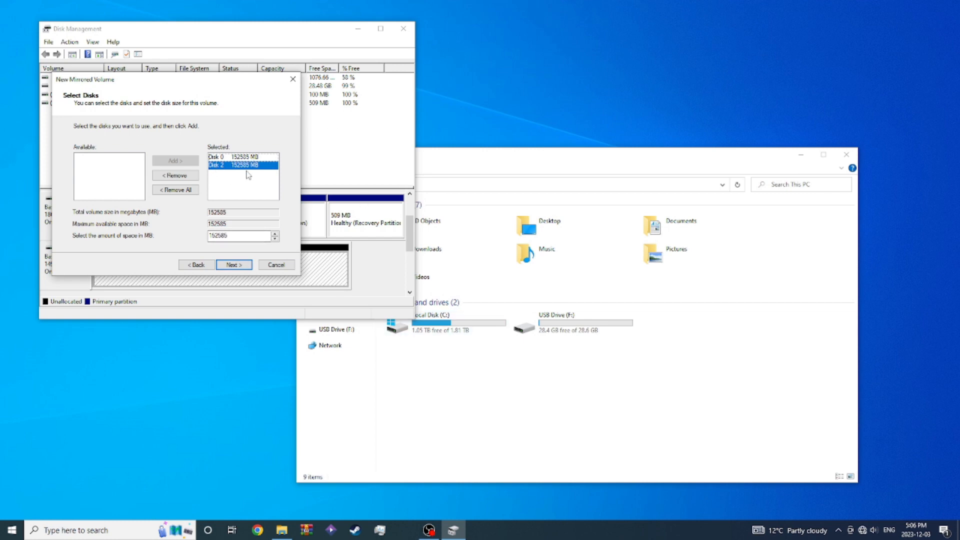
click(233, 266)
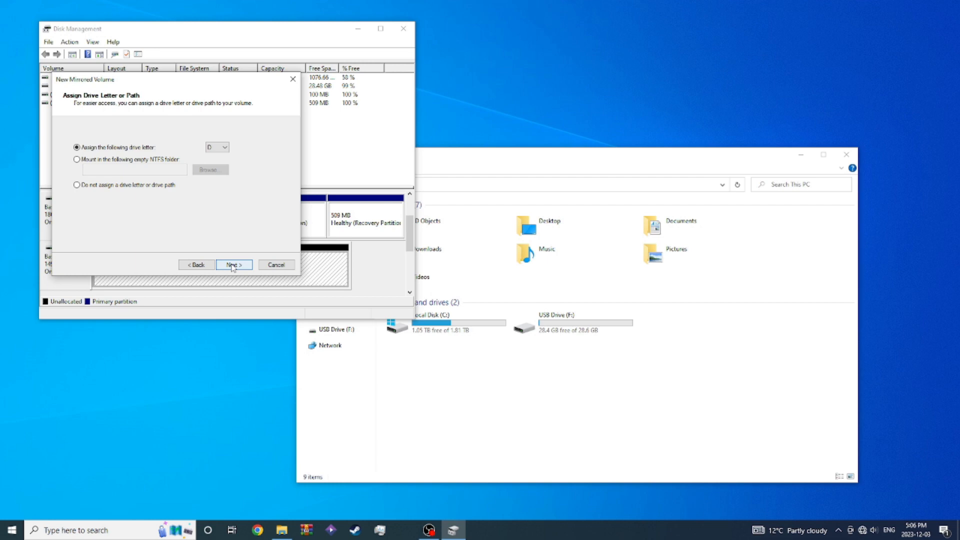
- Create the mirrored volume with drive letter D, NTFS and a quick format, accepting the conversion to dynamic disks
click(232, 265)
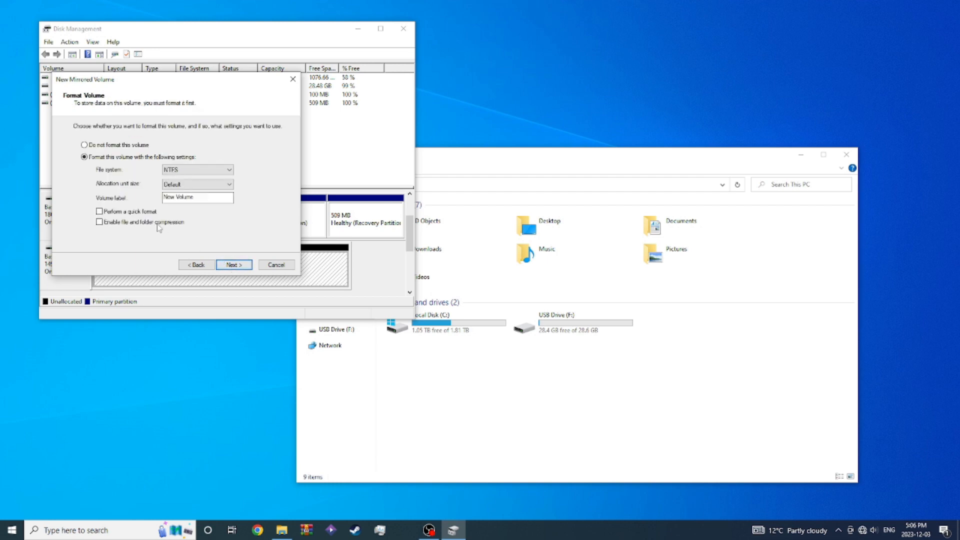
click(139, 213)
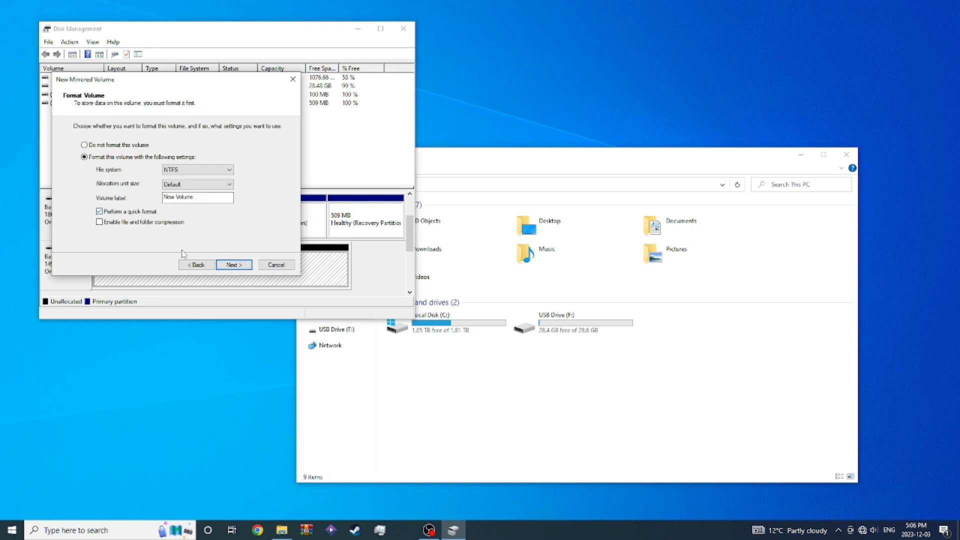
click(235, 265)
click(235, 265)
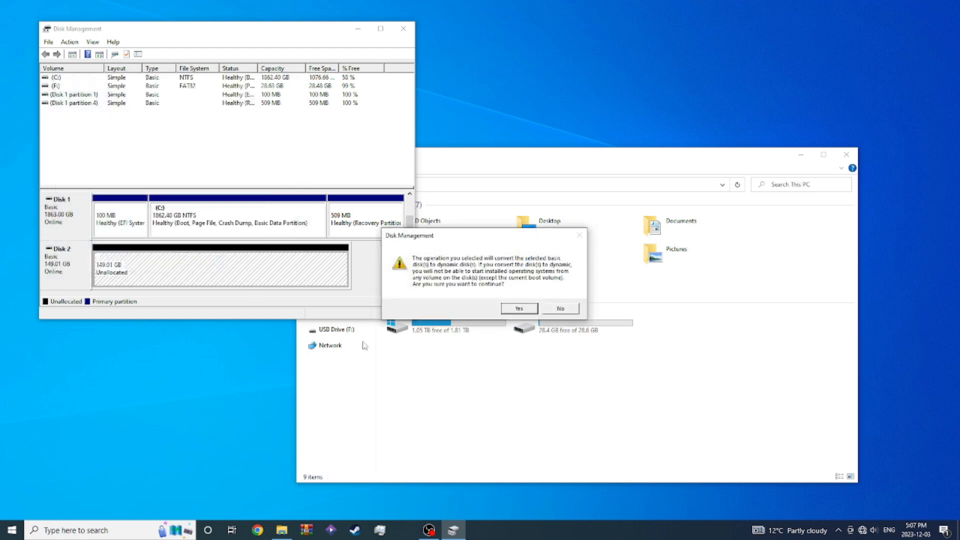
click(520, 308)
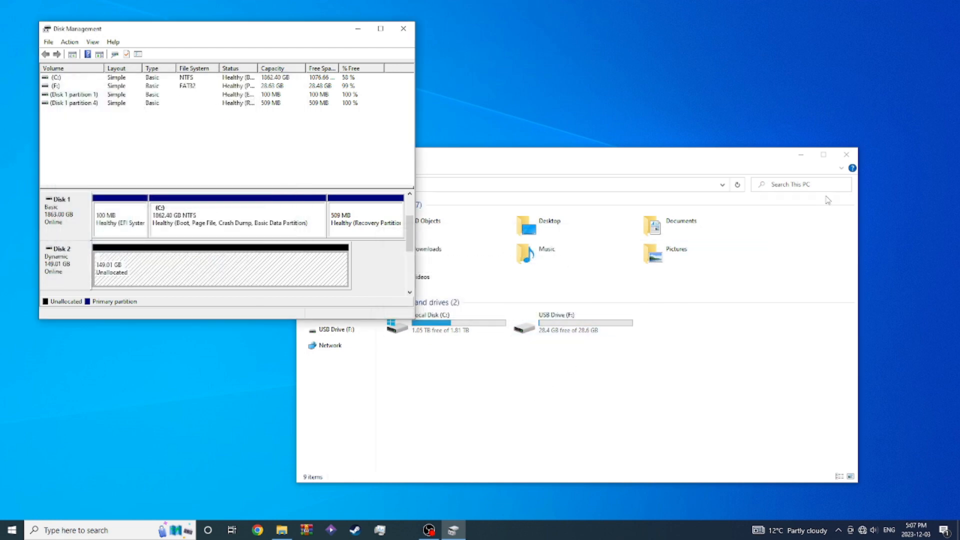
- Reopen File Explorer at This PC and check the capacity of the mirrored New Volume (D:)
click(846, 156)
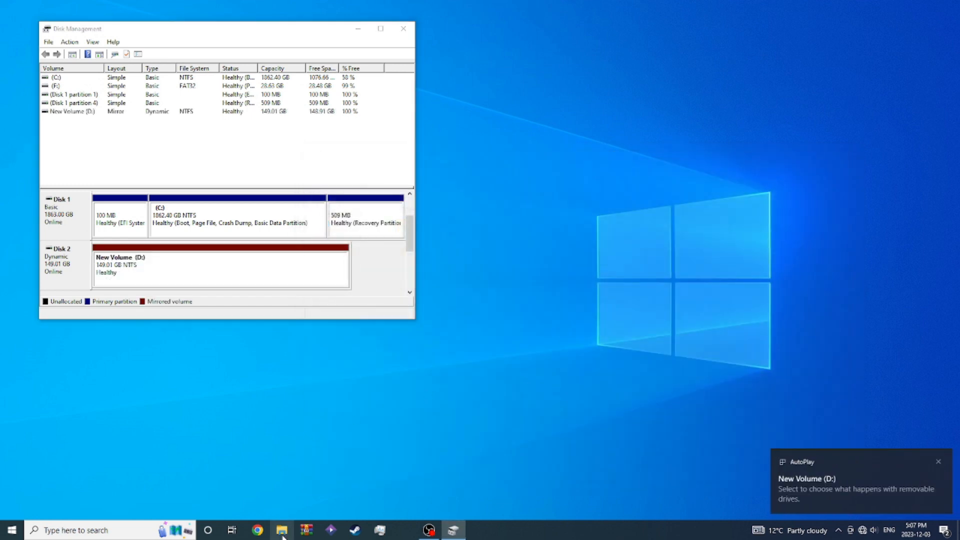
click(282, 530)
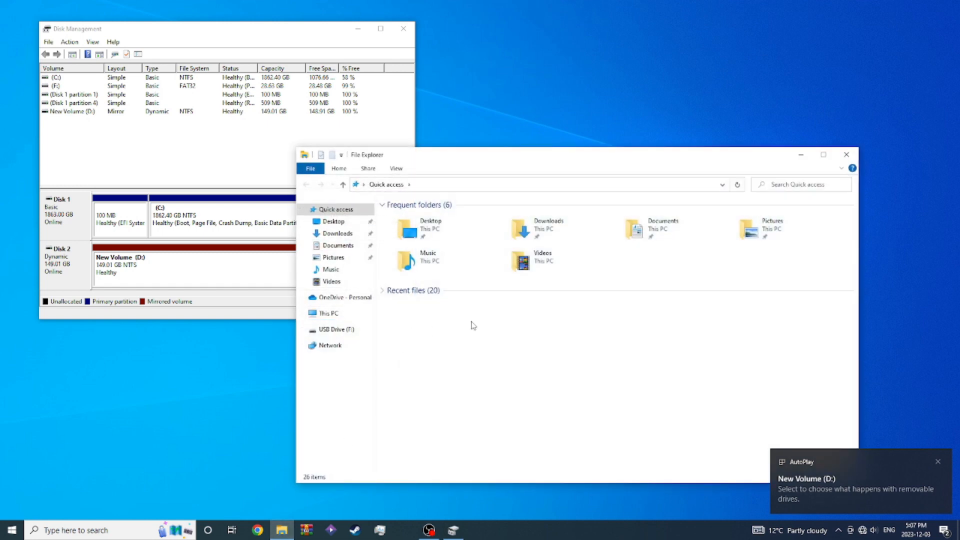
click(328, 314)
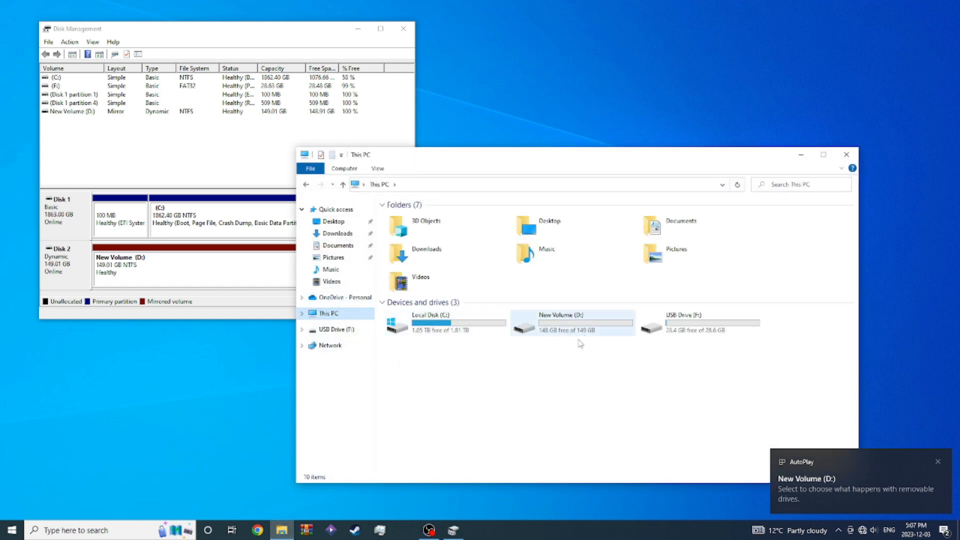
double_click(577, 331)
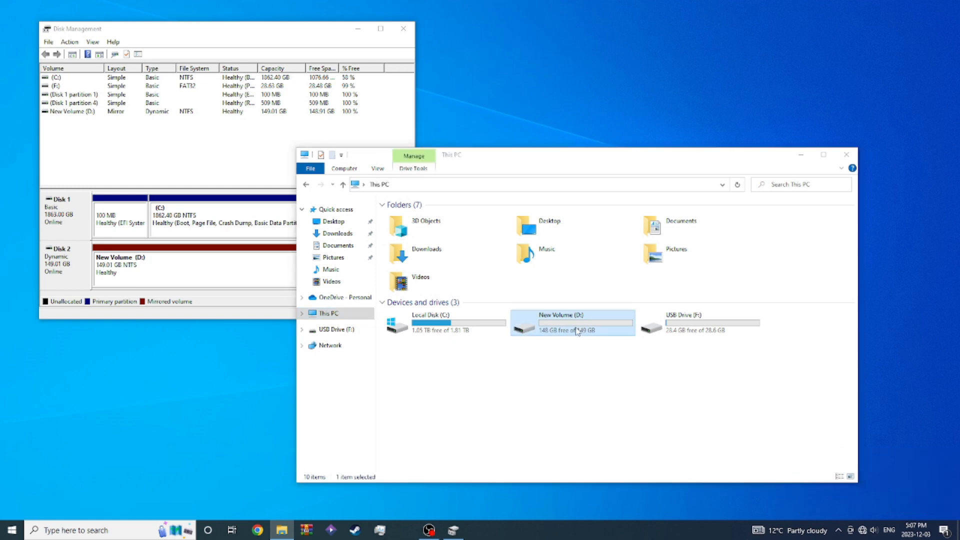
click(859, 168)
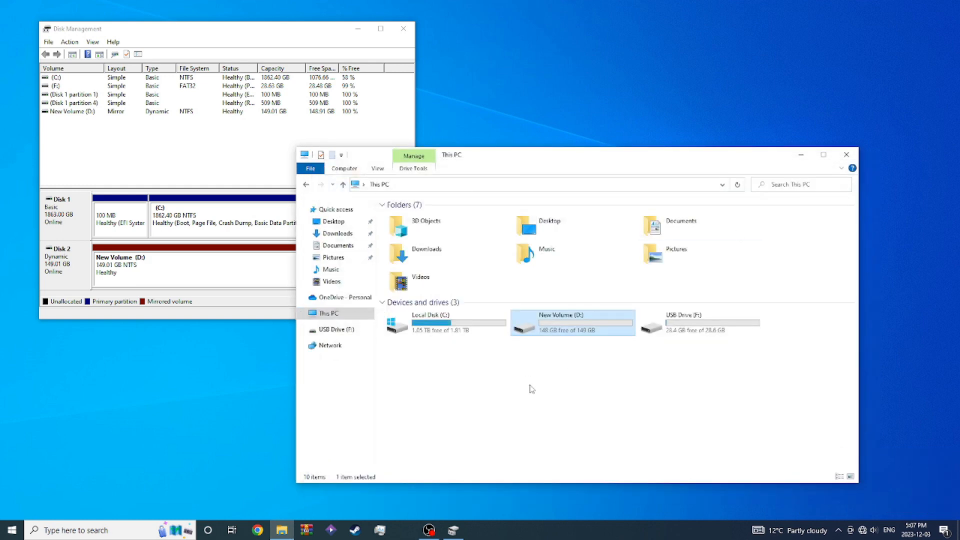
click(218, 413)
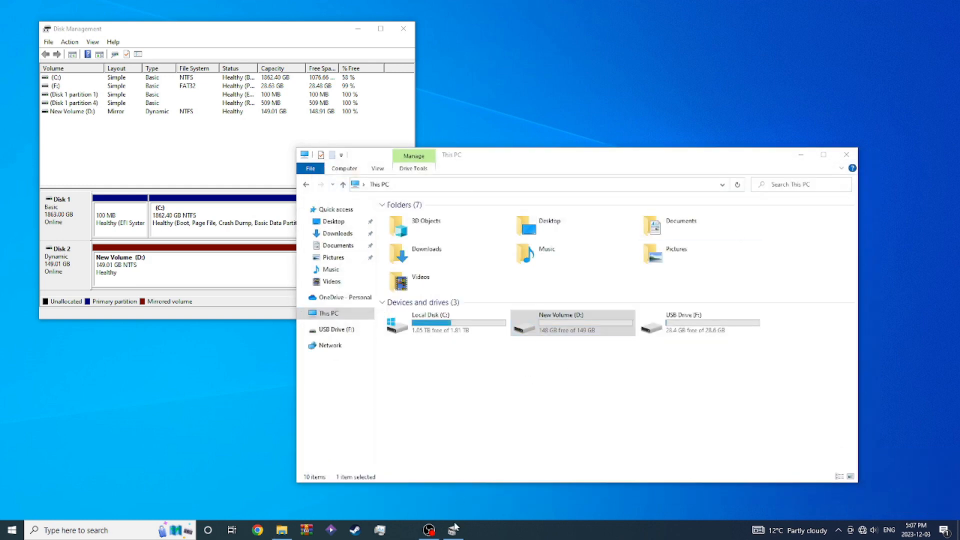
mouse_move(435, 535)
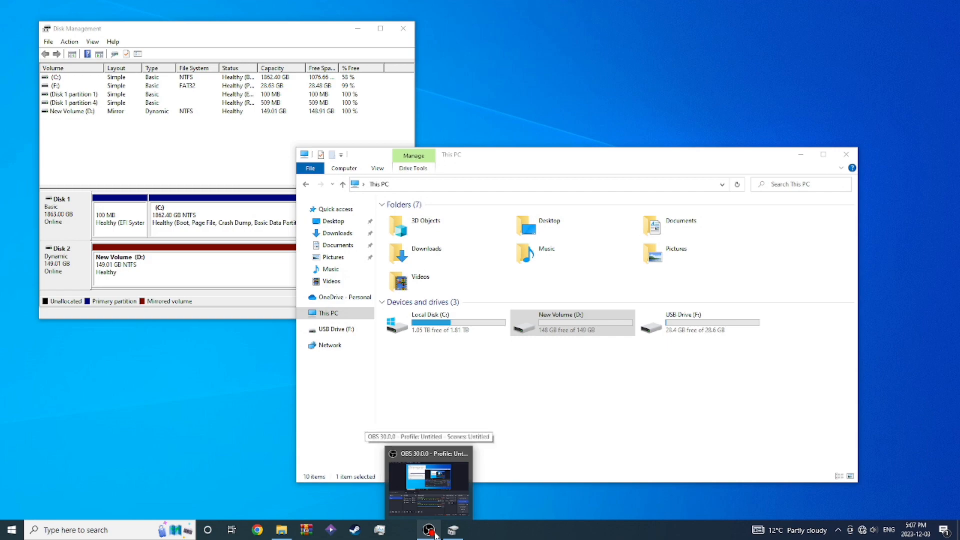